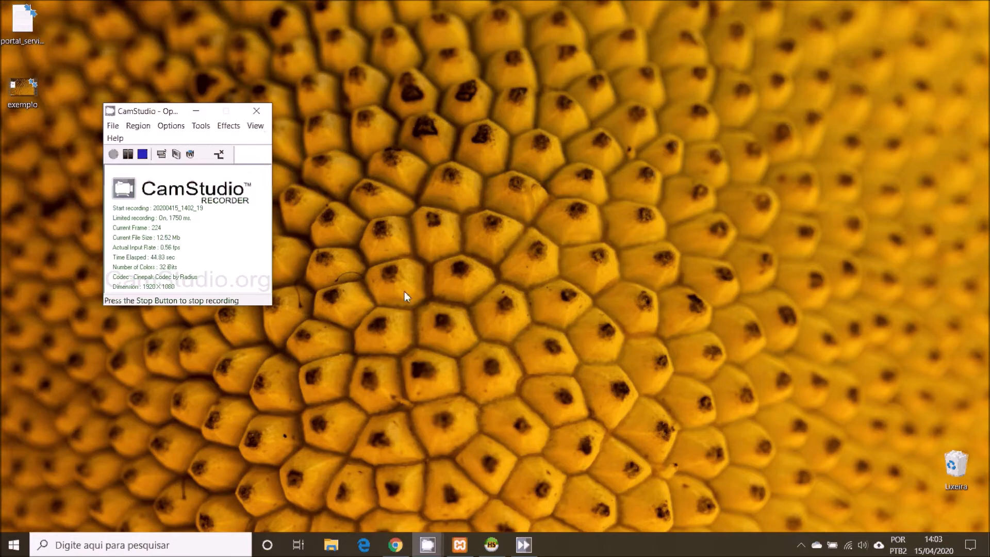
- Open the XAMPP Control Panel and restart the Apache and MySQL modules
key("super")
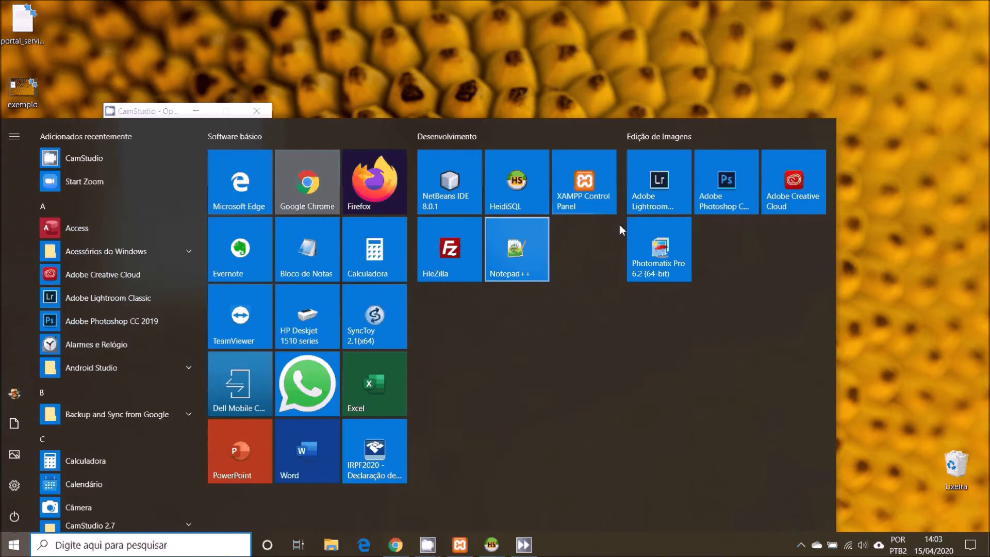
left_click(611, 208)
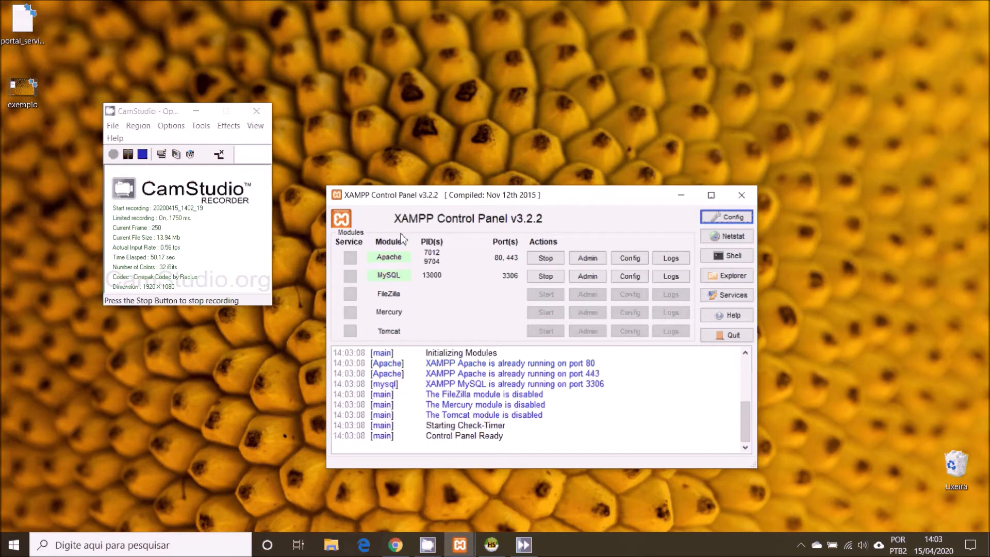
left_click(546, 258)
left_click(545, 276)
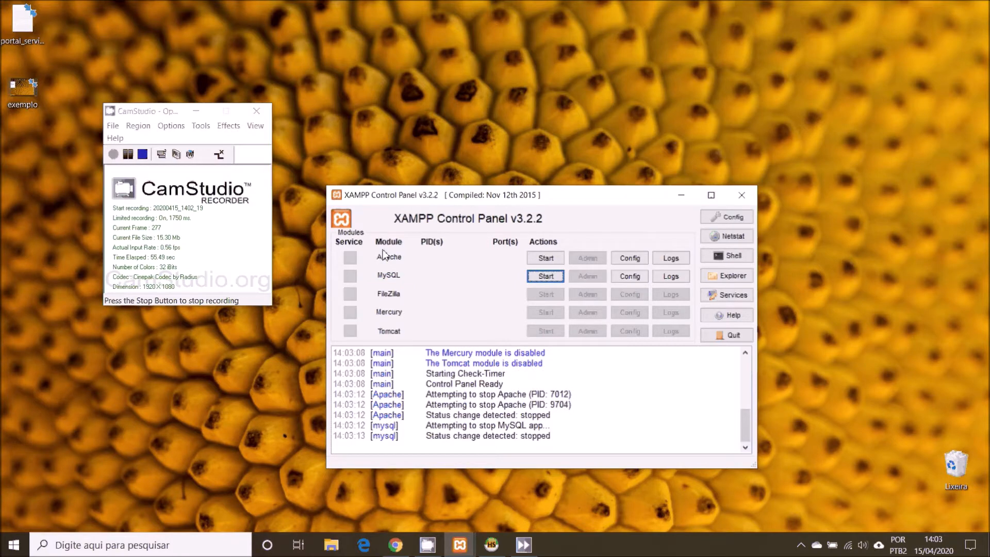
left_click(546, 259)
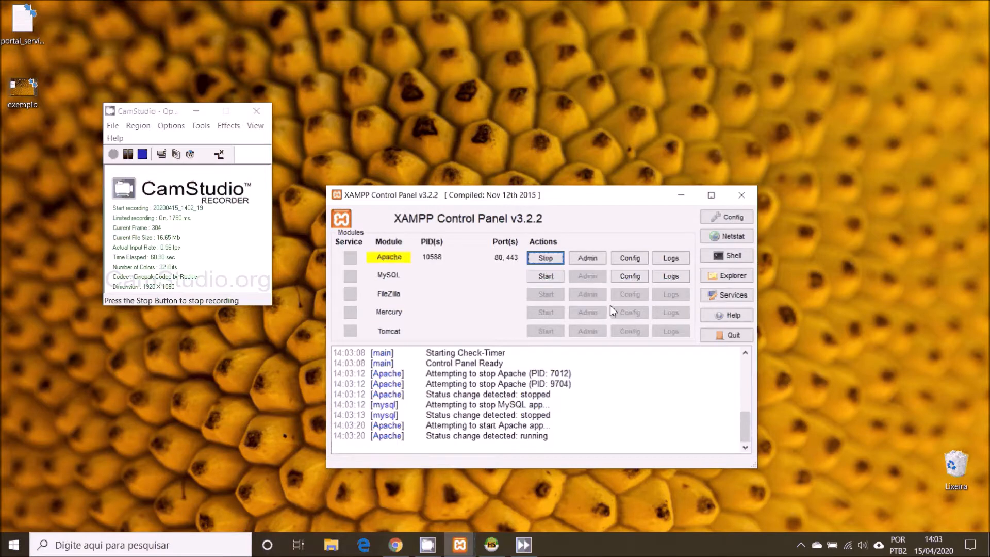
left_click(546, 277)
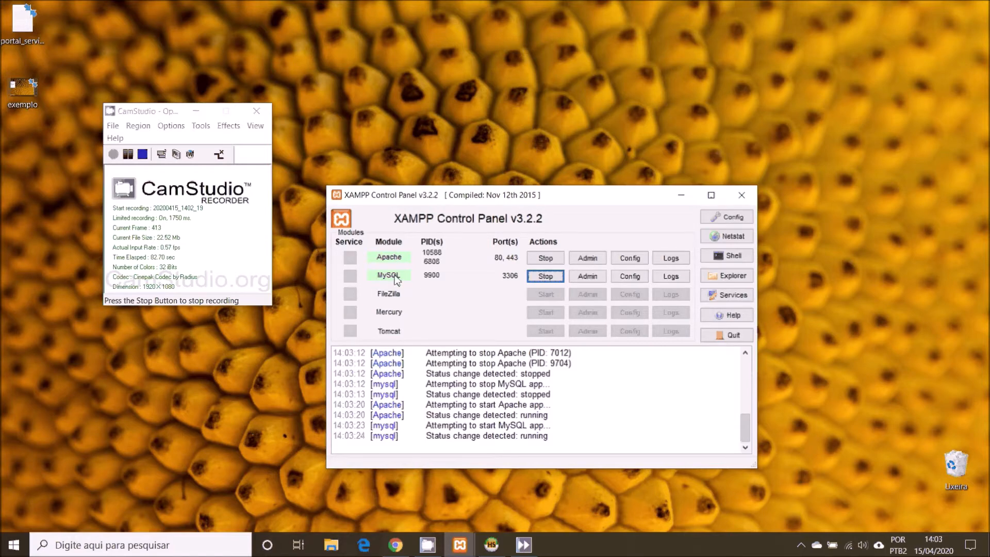
- Open phpMyAdmin from XAMPP's MySQL module and close the duplicate browser tab
left_click(593, 278)
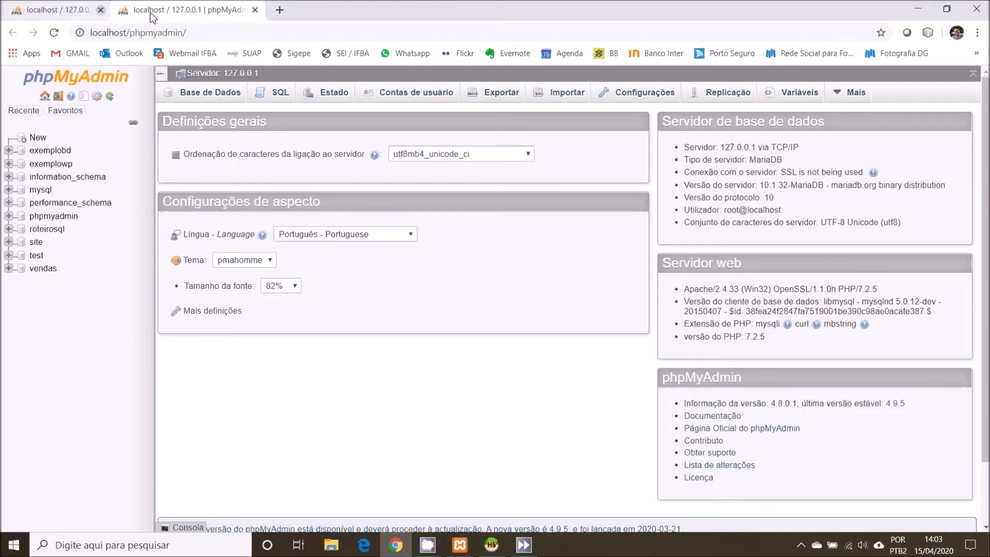
key("ctrl+w")
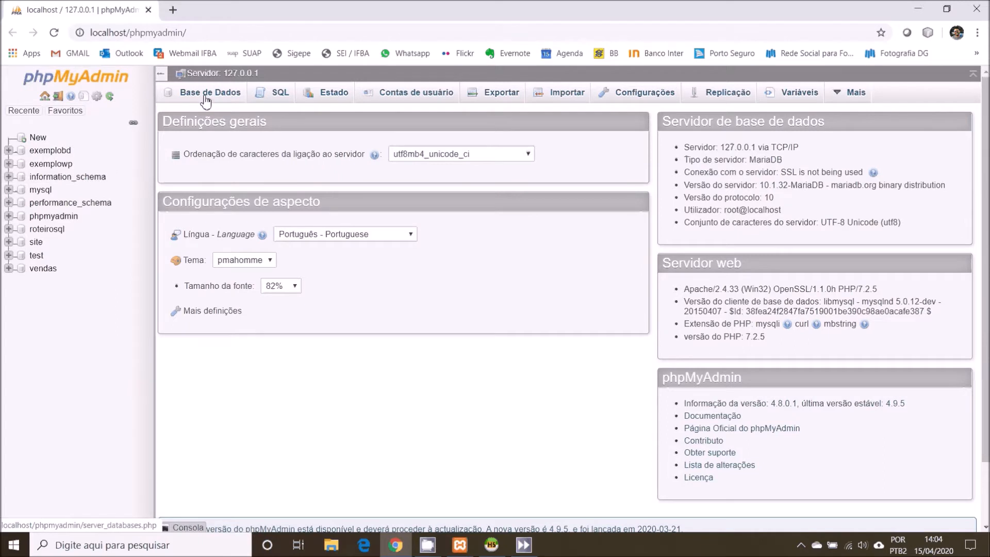
mouse_move(823, 91)
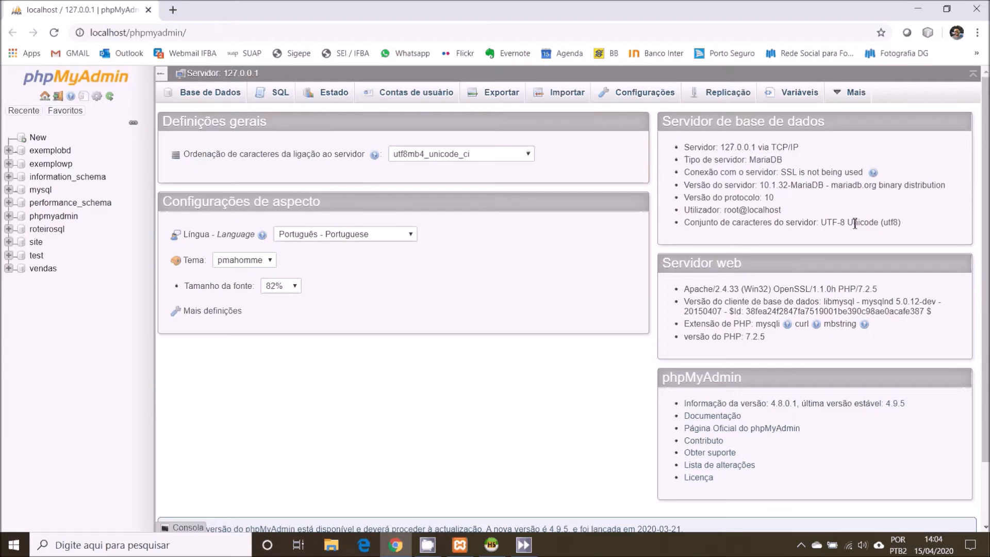
- Create a database named tutorial by running the SQL statement CREATE DATABASE tutorial on the server
left_click(267, 102)
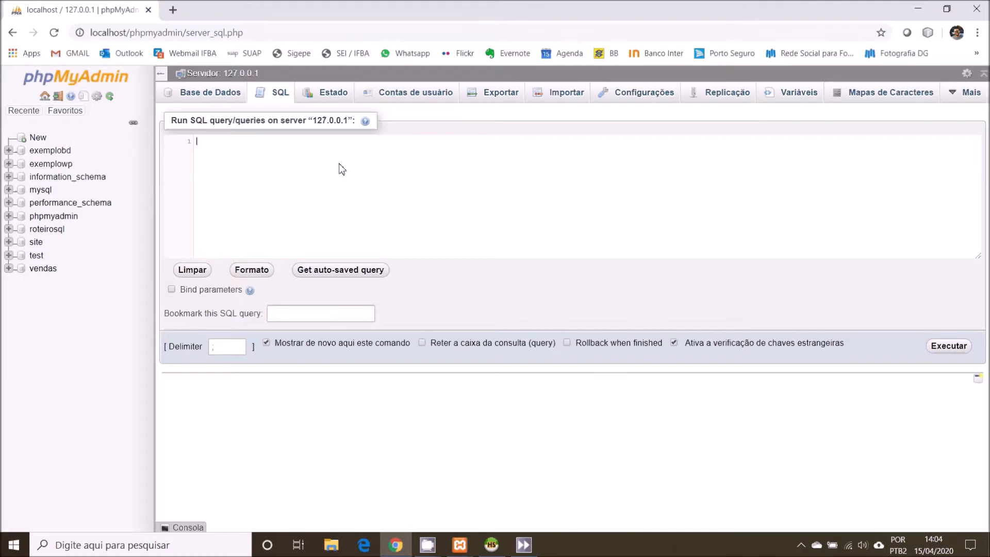
type("CREATE exemplo")
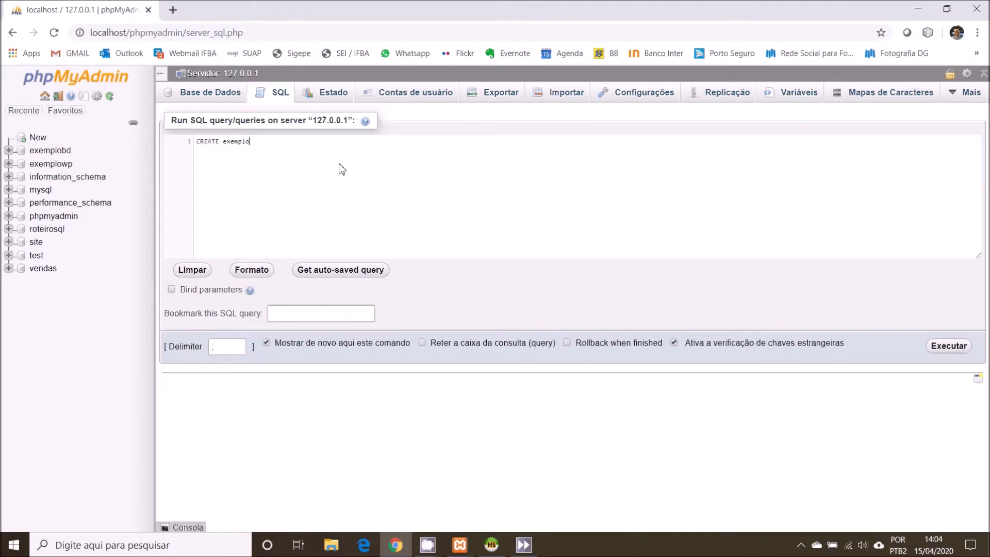
key("BackSpace")
key("BackSpace")
key("BackSpace")
key("BackSpace")
key("BackSpace")
key("BackSpace")
key("BackSpace")
type("DATABASE tutorial")
left_click(946, 350)
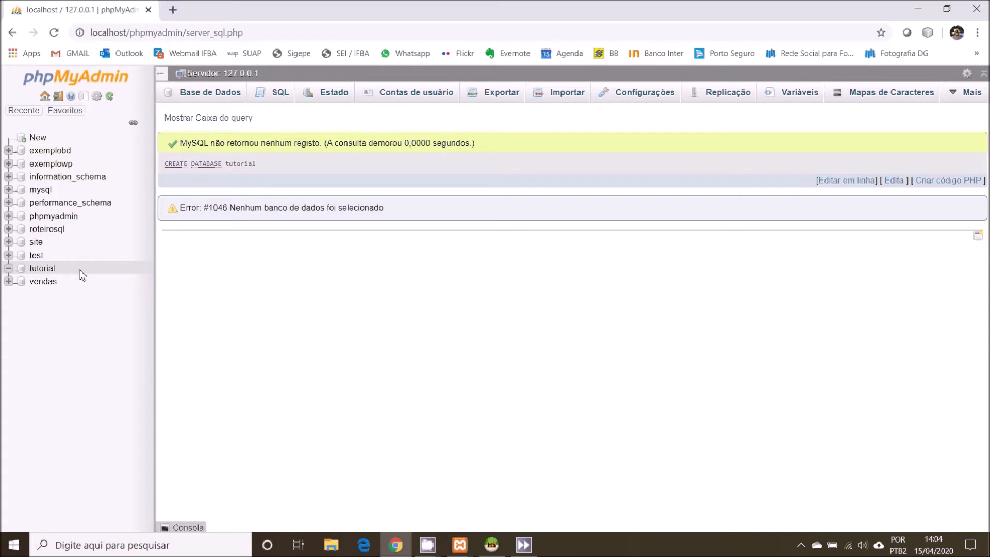
- Open the SQL editor of the tutorial database and begin the statement CREATE TABLE tabela1
left_click(43, 268)
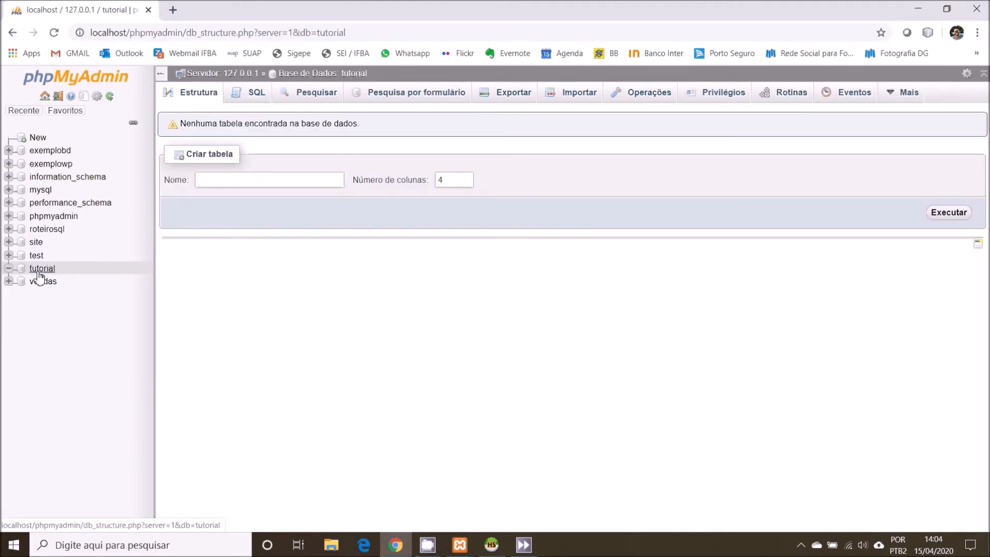
left_click(253, 103)
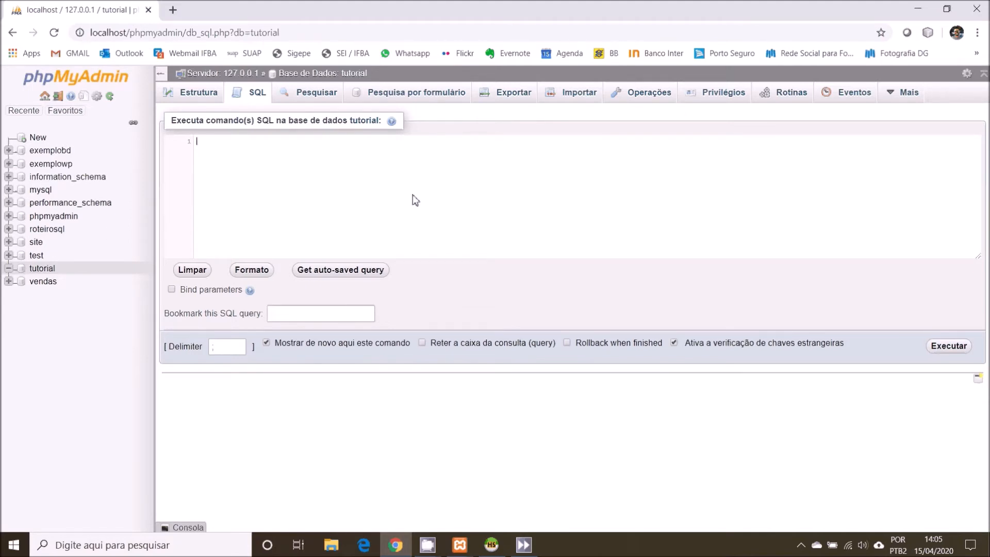
type("CREATE TAB")
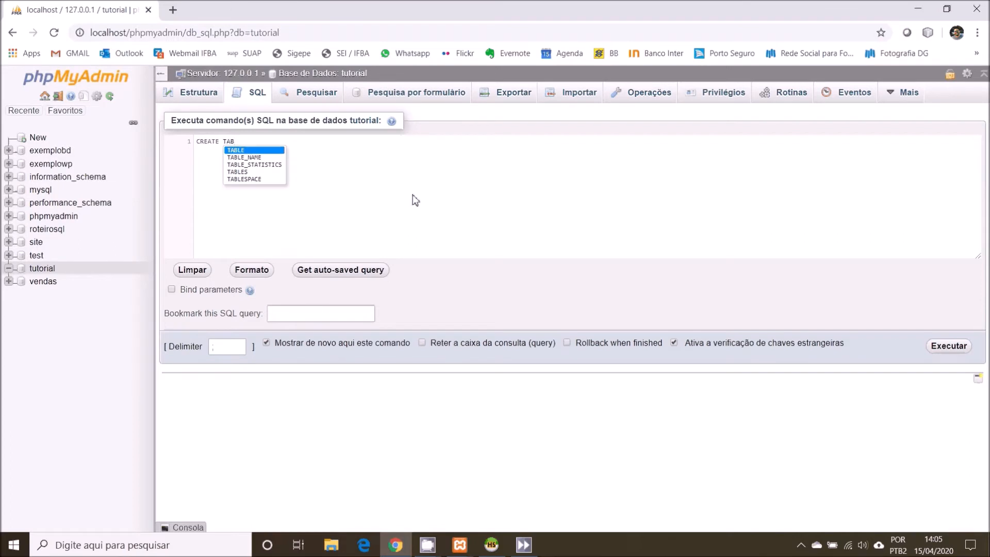
key("Return")
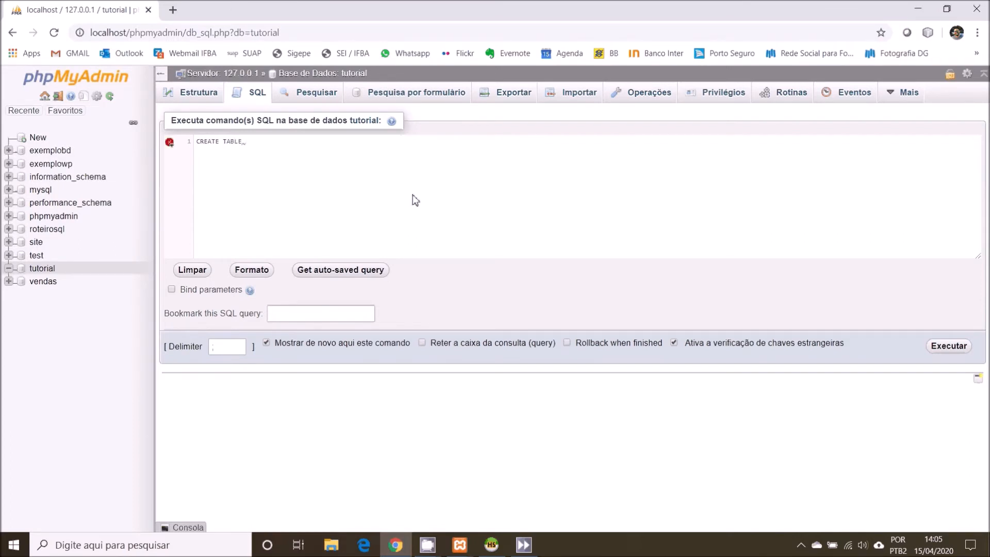
type("tabela1")
key("Return")
- Open the column list of the tabela1 statement with the definition id int PRIMARY KEY
type("( id int p")
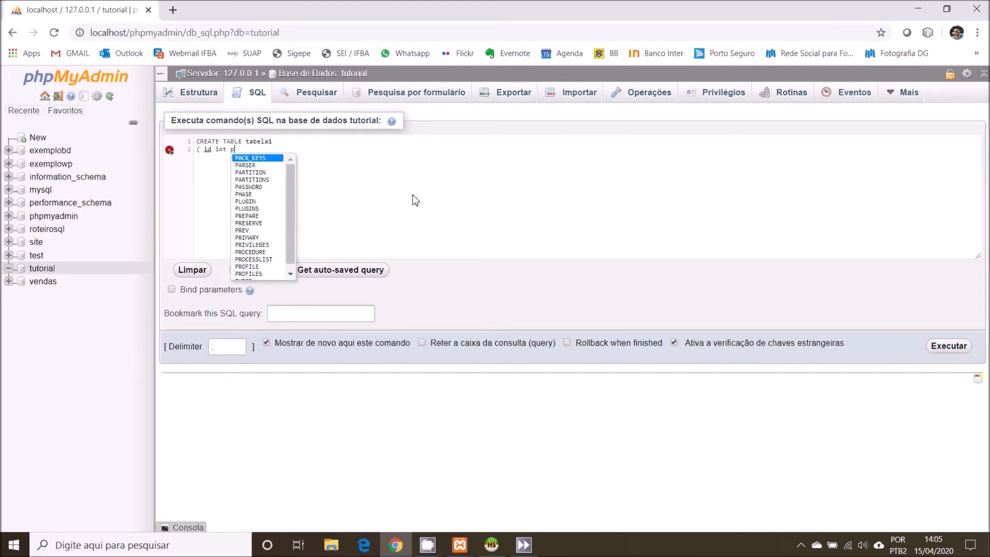
type("rim")
key("Return")
type("k")
key("Return")
type(",")
key("Return")
- Add the column valor float, close the column list and execute the CREATE TABLE statement
type("valo")
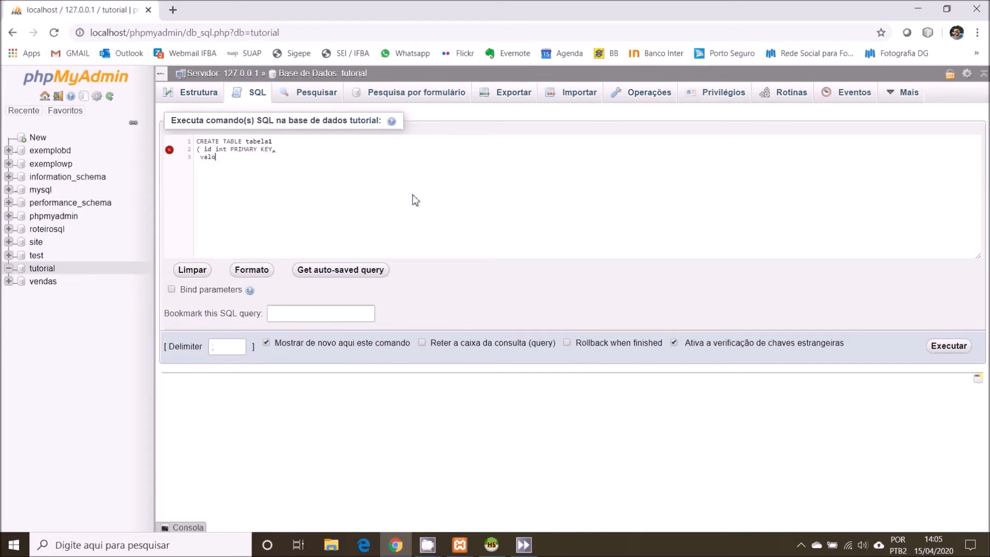
type("r float")
key("Return")
type(")")
left_click(948, 346)
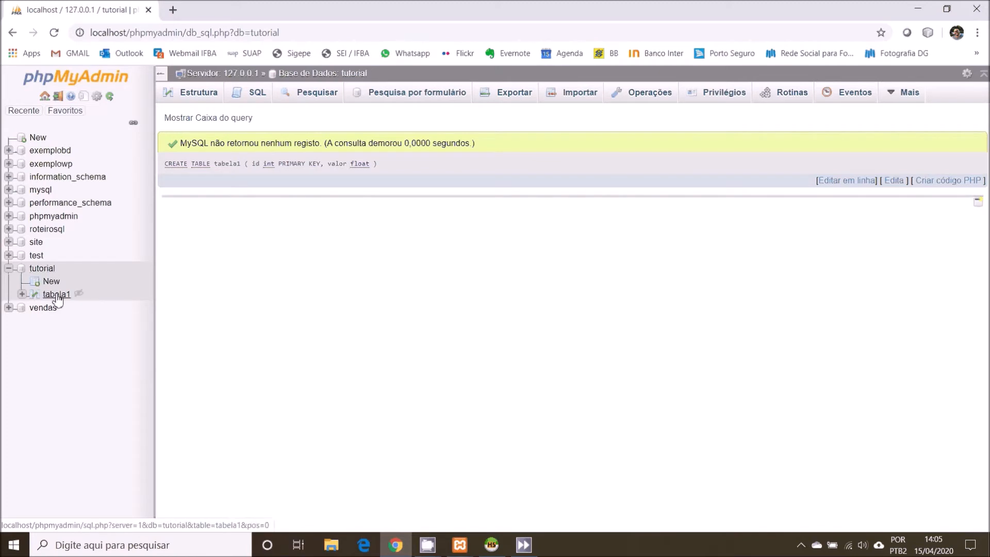
- Examine the columns of tabela1 in the database tree, then collapse the tutorial database
left_click(22, 294)
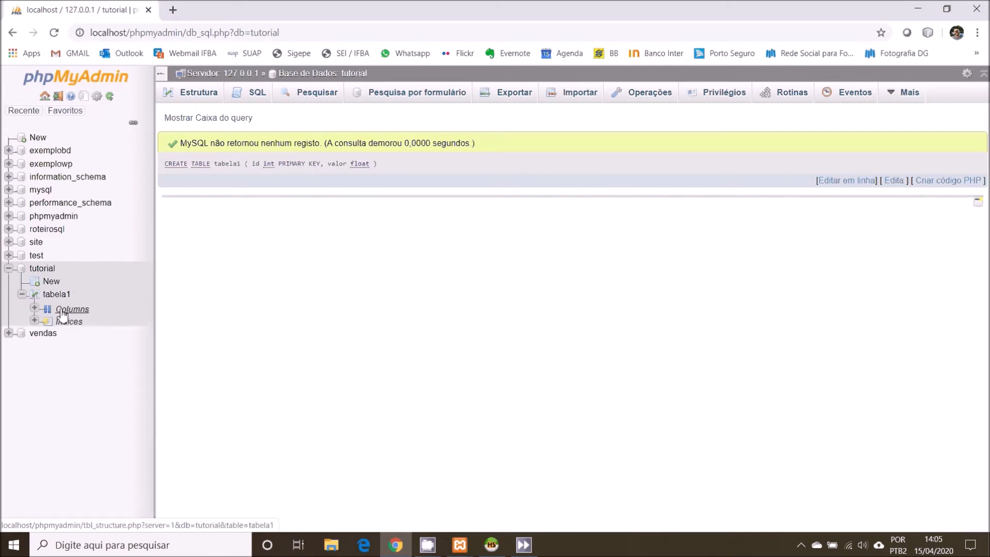
left_click(35, 309)
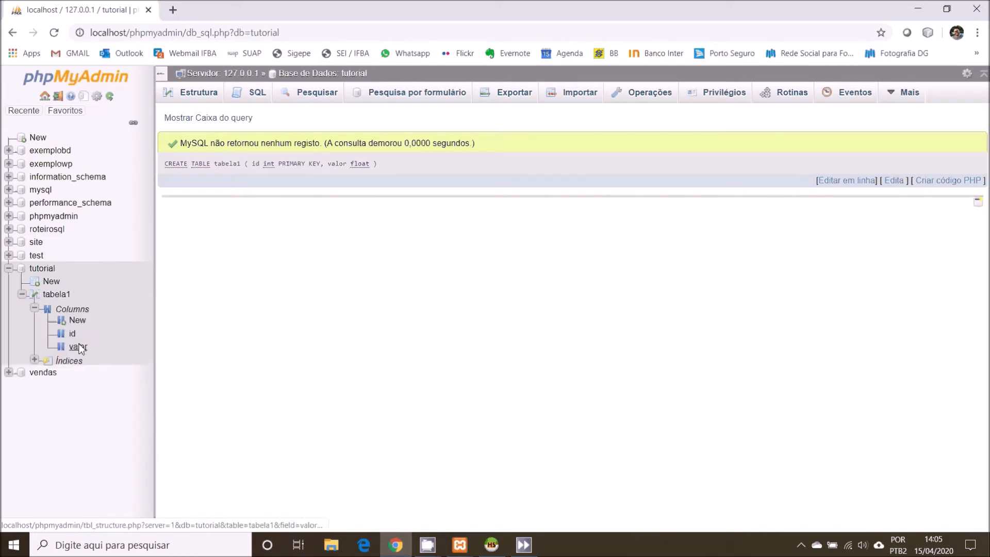
left_click(22, 295)
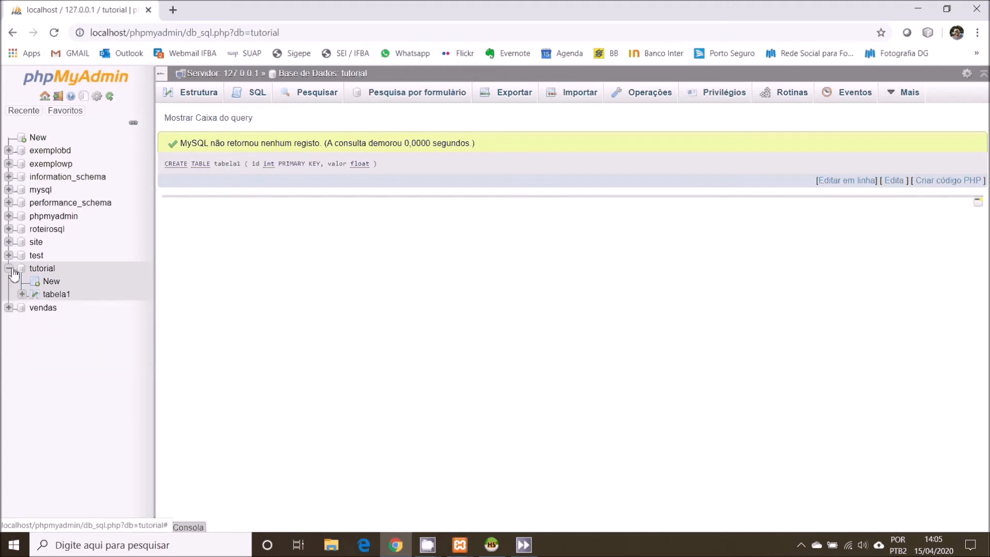
left_click(10, 269)
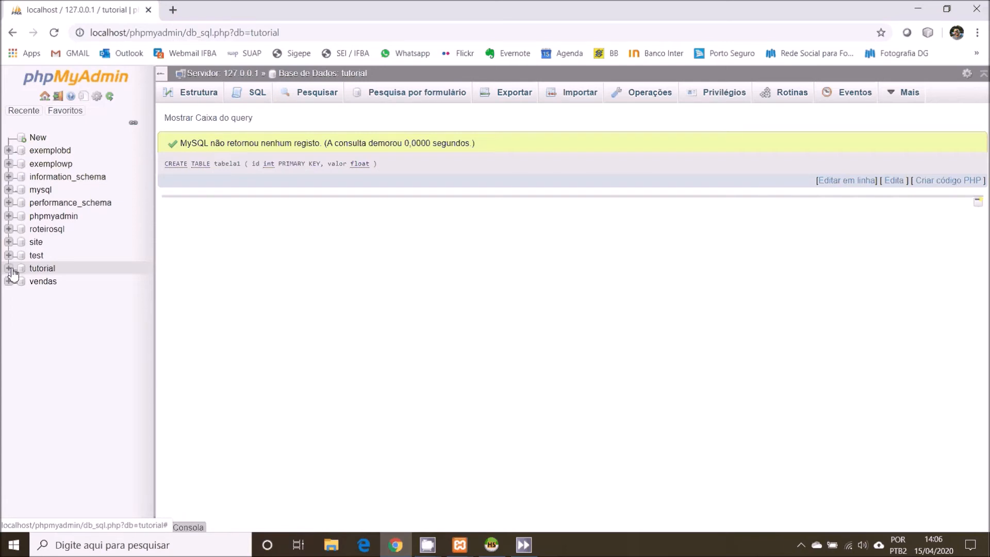
- Switch to HeidiSQL and create a new session, keeping its default connection settings and empty password
left_click(918, 8)
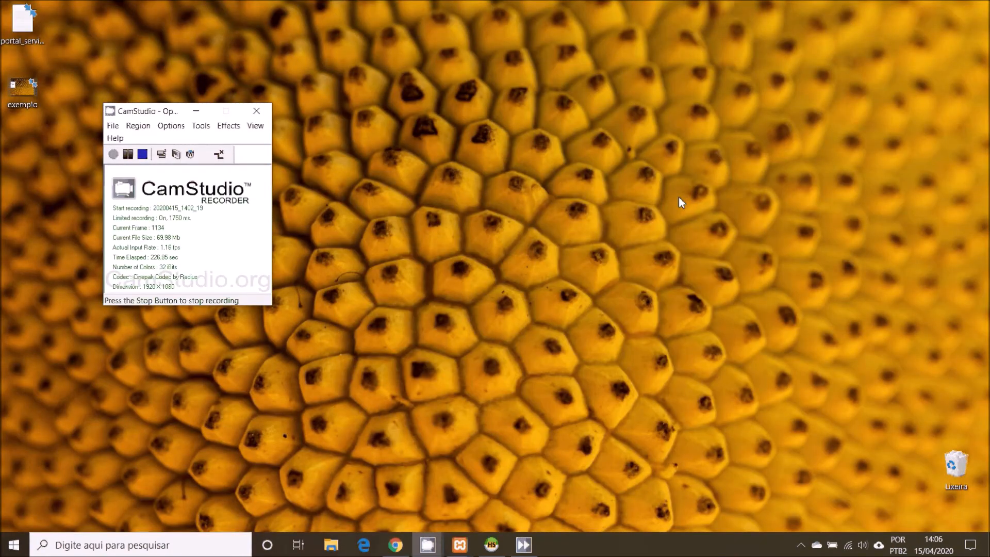
key("super")
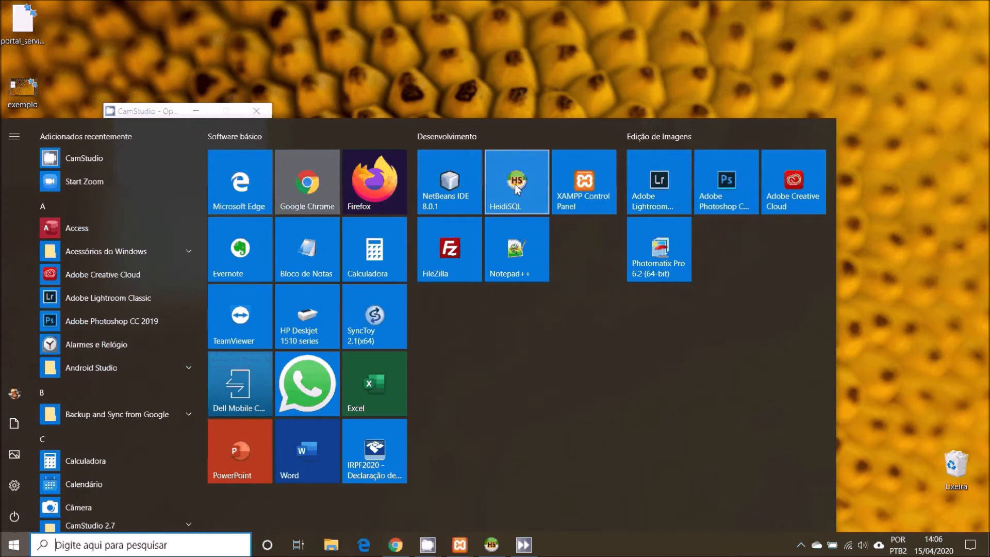
left_click(517, 189)
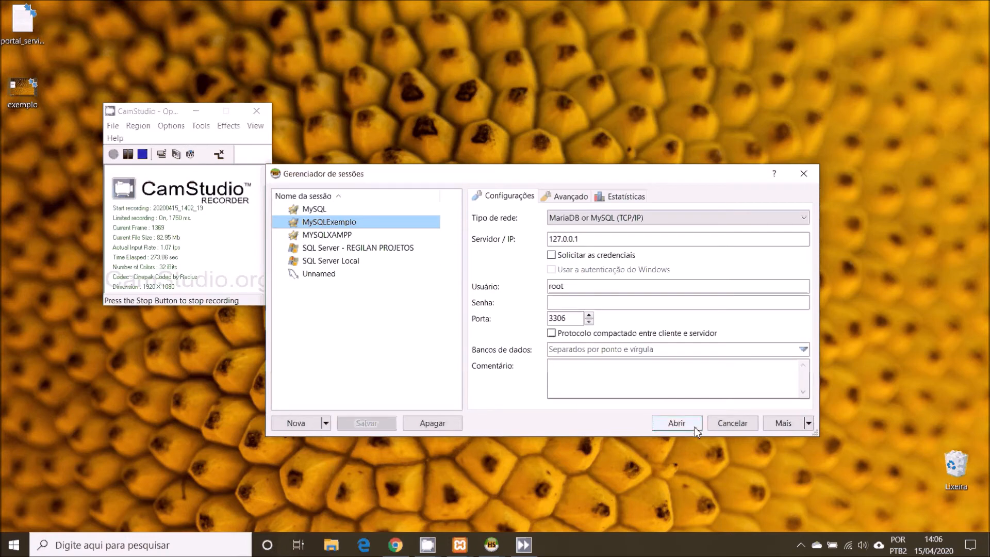
left_click(315, 428)
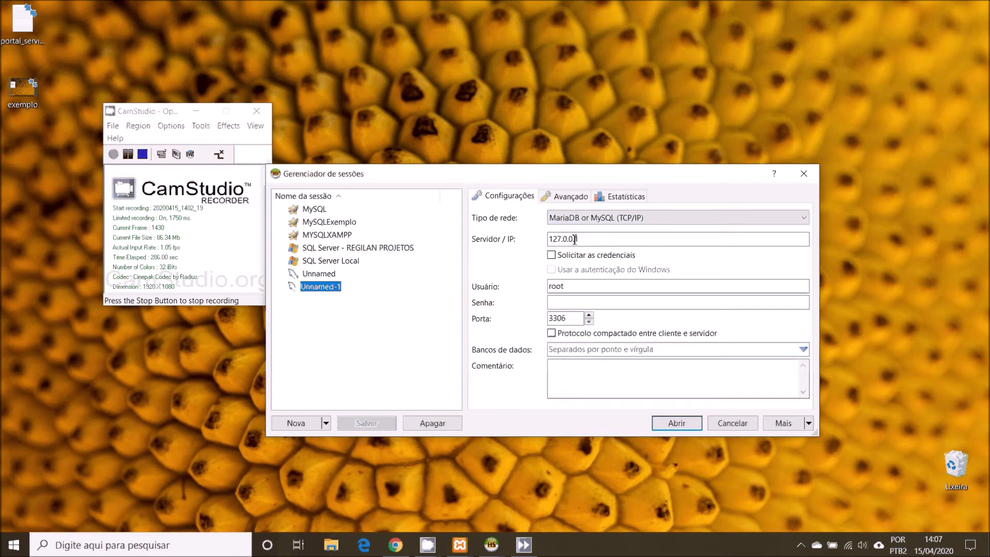
left_click(588, 287)
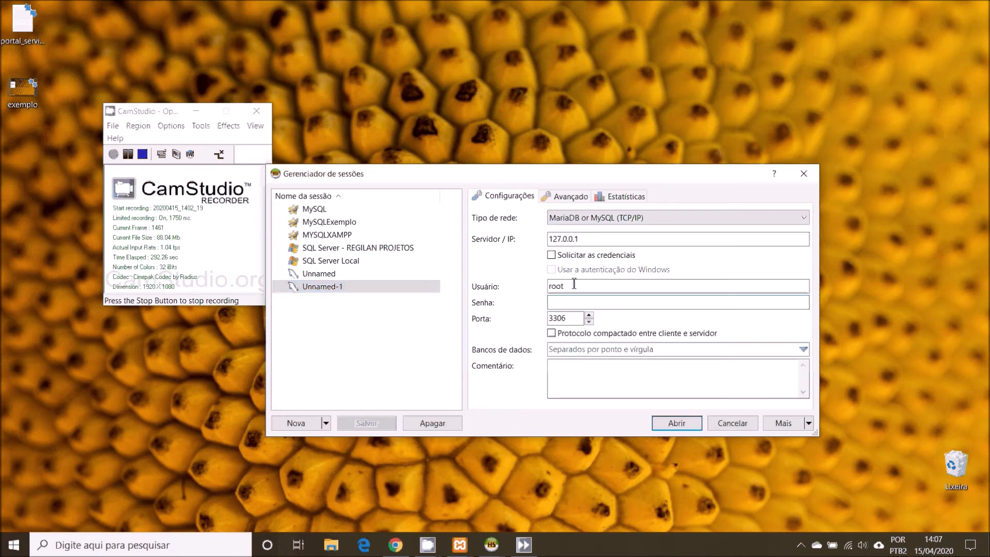
left_click(565, 302)
- Rename the new session as ConexaoMySQLLocal
left_click(338, 287)
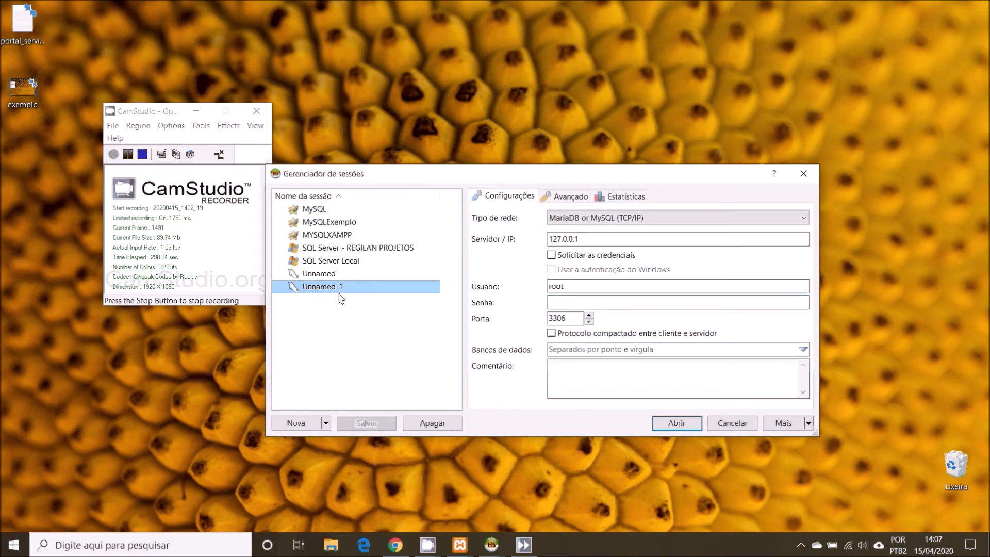
right_click(340, 292)
left_click(375, 298)
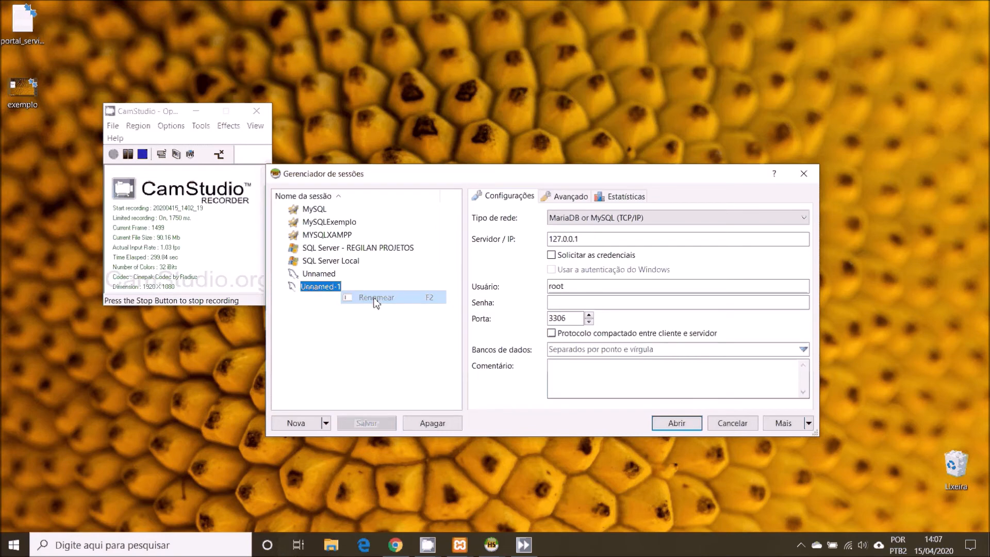
type("CO")
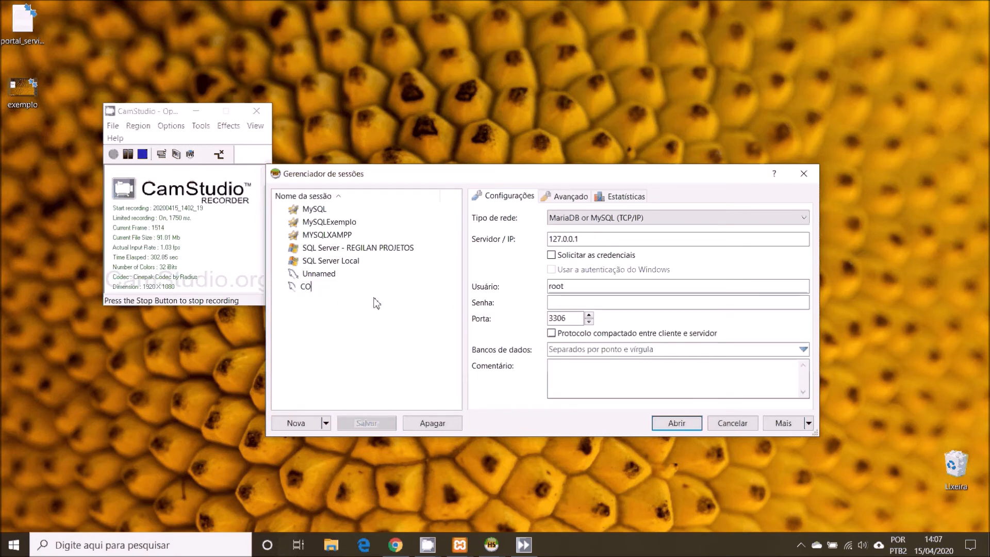
key("BackSpace")
type("onexaoMySQLLocal")
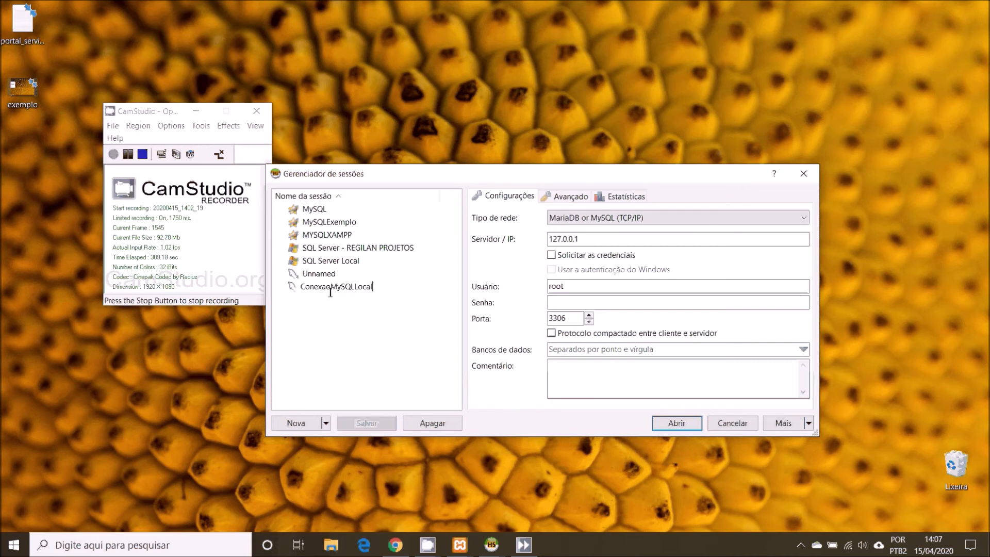
key("Return")
- Connect with the ConexaoMySQLLocal session and open an empty query editor for the tutorial database
left_click(670, 425)
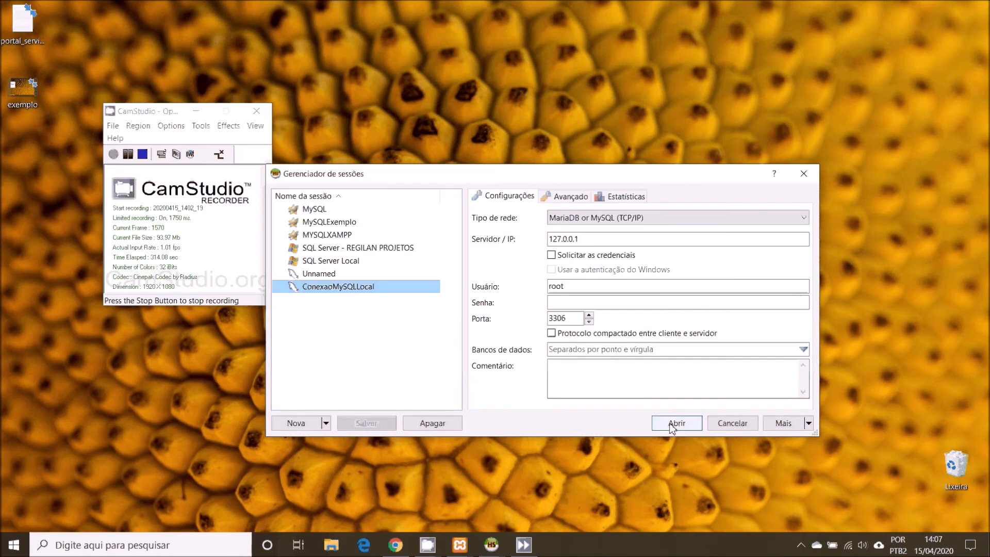
left_click(671, 425)
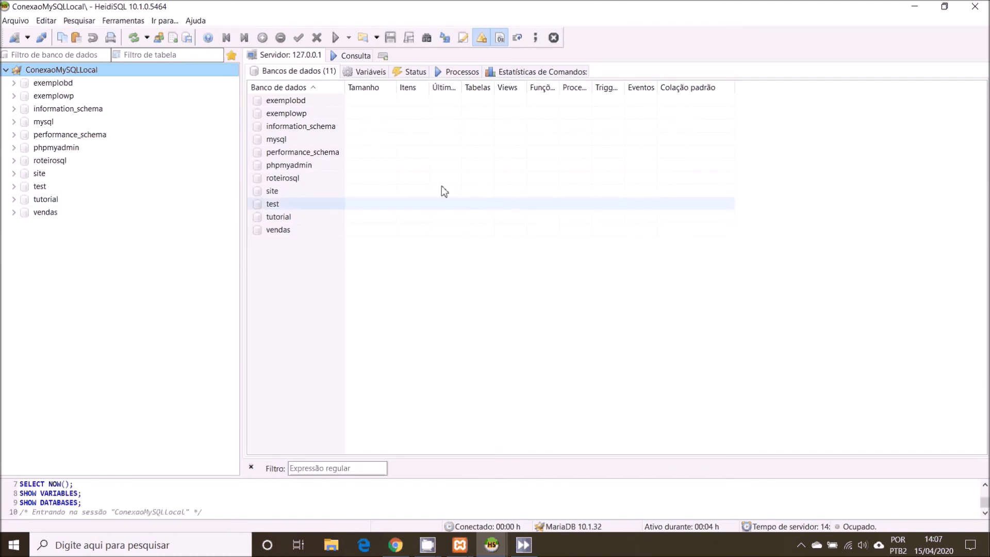
left_click(44, 202)
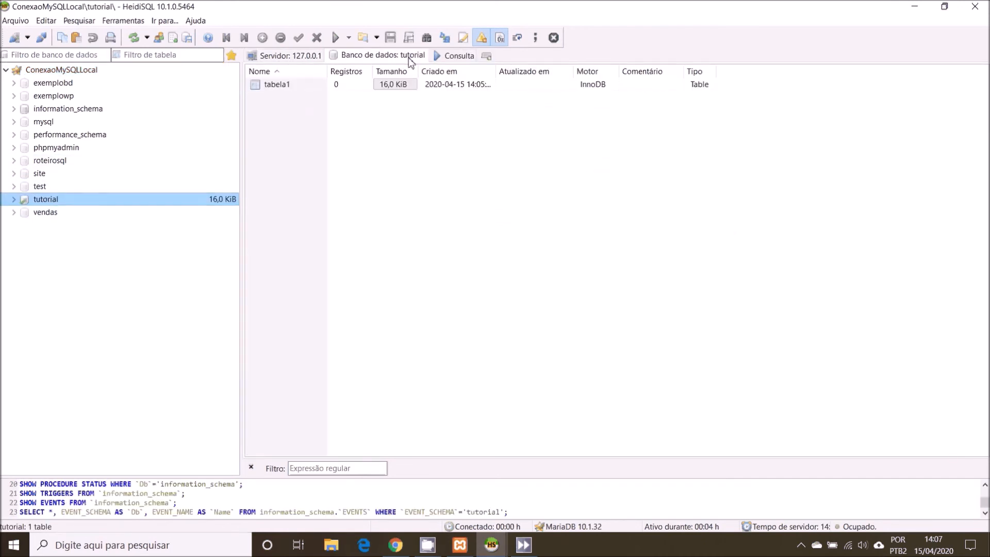
left_click(449, 56)
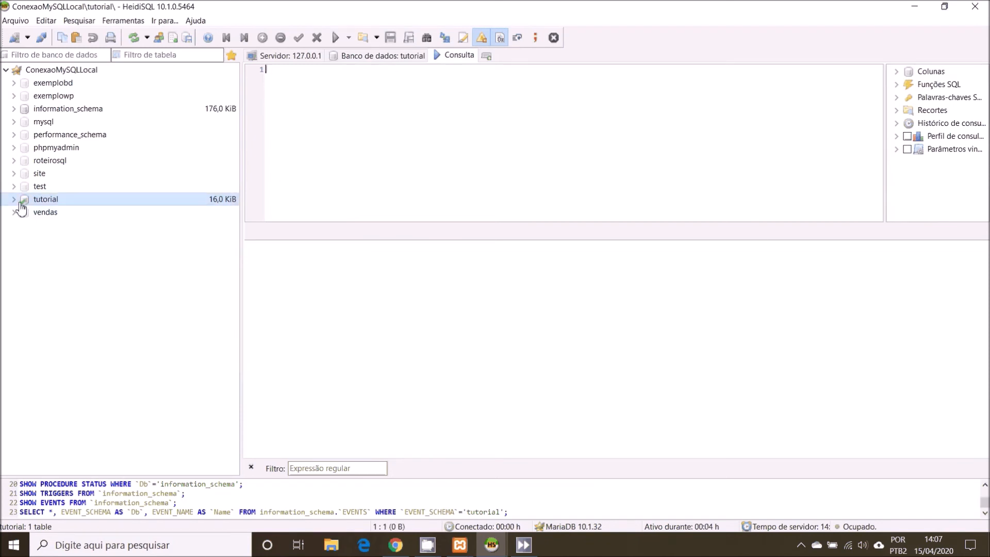
- Begin a CREATE TABLE statement for tabela2 in the query editor, with its opening parenthesis on a separate line
type("C")
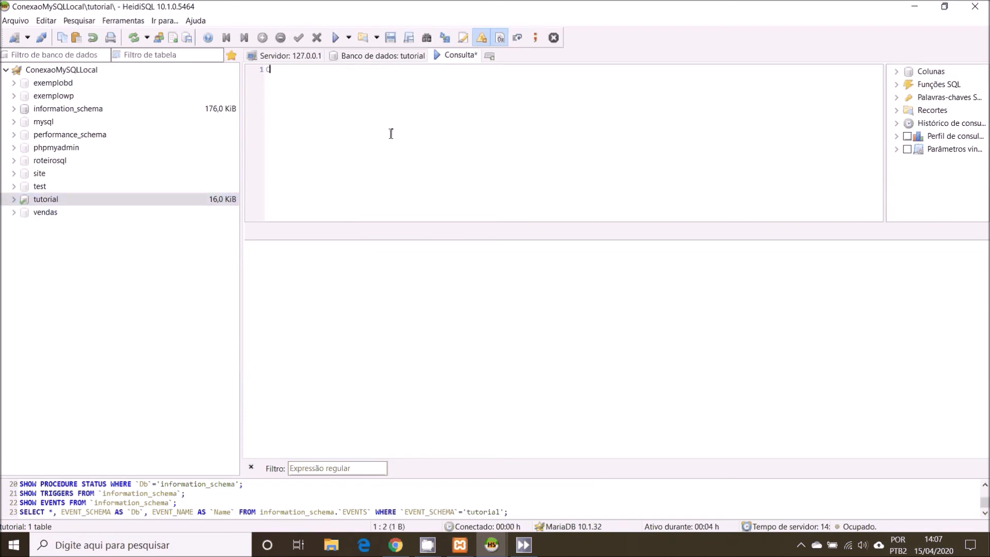
type("REATE TABLE tabela2")
key("Return")
type("(")
key("Return")
- Define the column idTabela2 INT PRIMARY KEY as the only column and close the statement's parenthesis on a new line
type("idTabe")
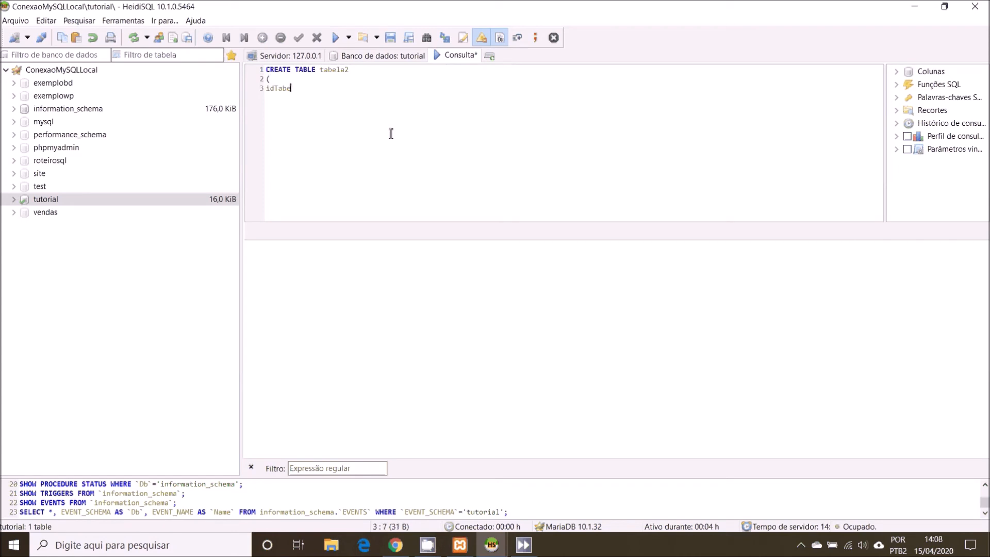
type("la2 int riary")
key("BackSpace")
key("BackSpace")
key("BackSpace")
key("BackSpace")
key("BackSpace")
type("primary ke")
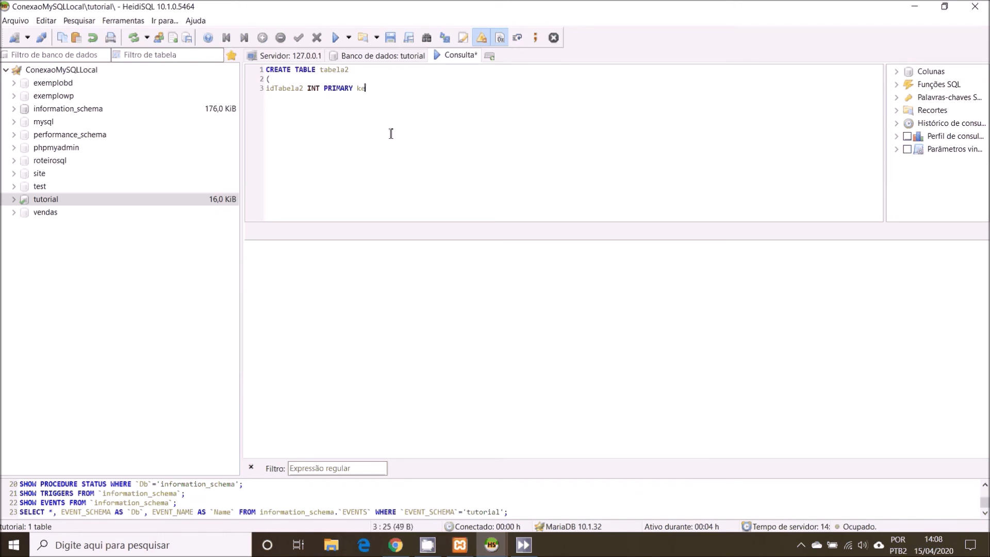
type("y,")
key("BackSpace")
key("Return")
type(")")
- Select the entire CREATE TABLE tabela2 statement and execute only the selection
left_click_drag(391, 133, 340, 37)
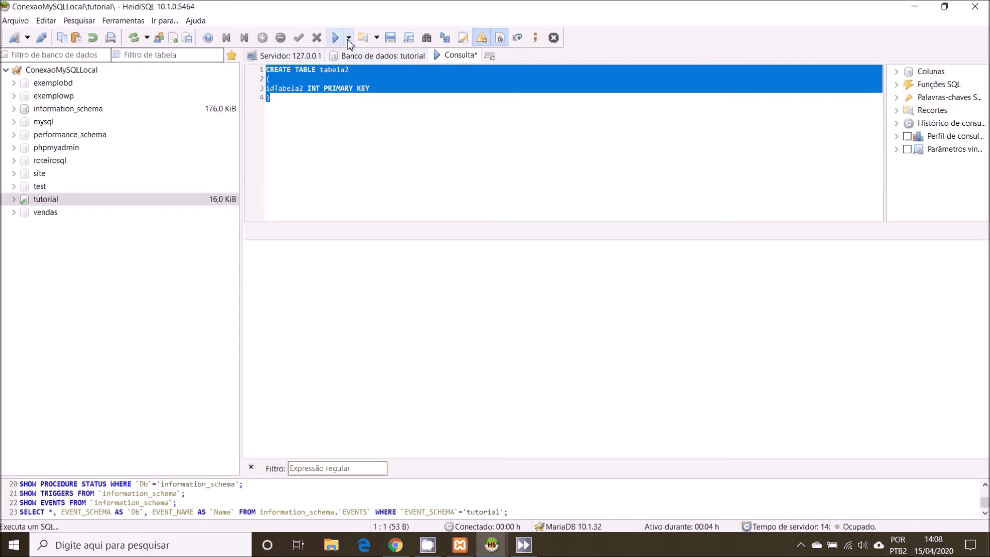
left_click(349, 38)
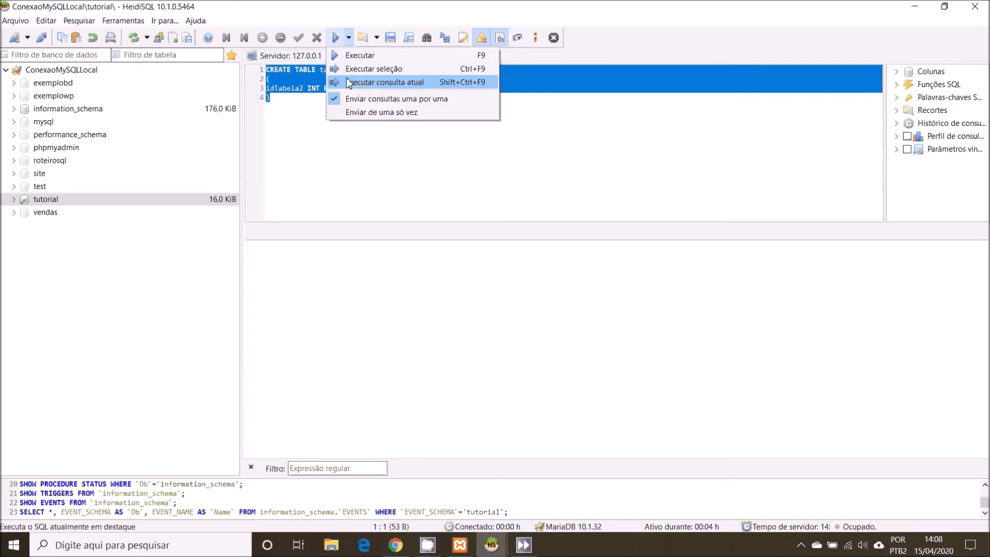
left_click(375, 70)
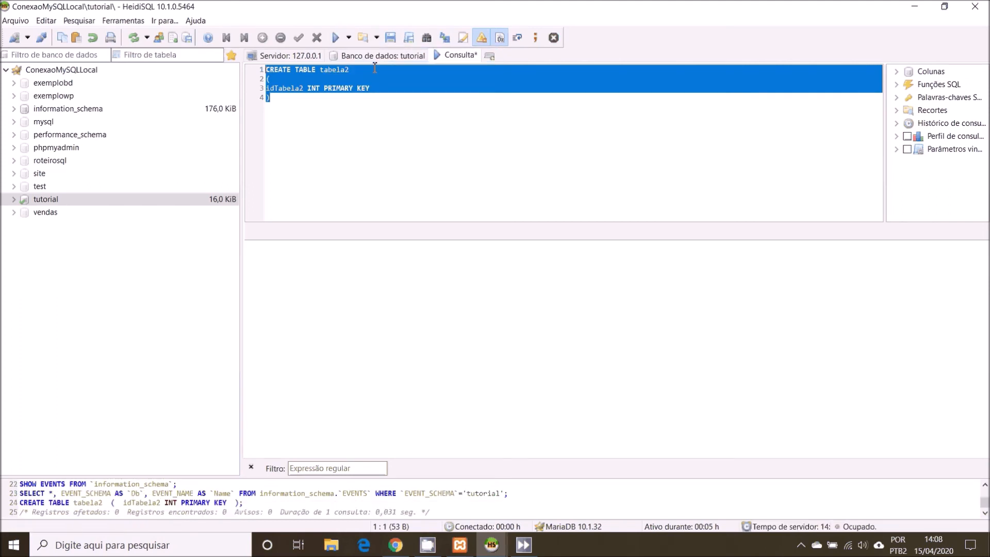
- Refresh the database tree and expand the tutorial database to check its tables
right_click(61, 202)
left_click(156, 403)
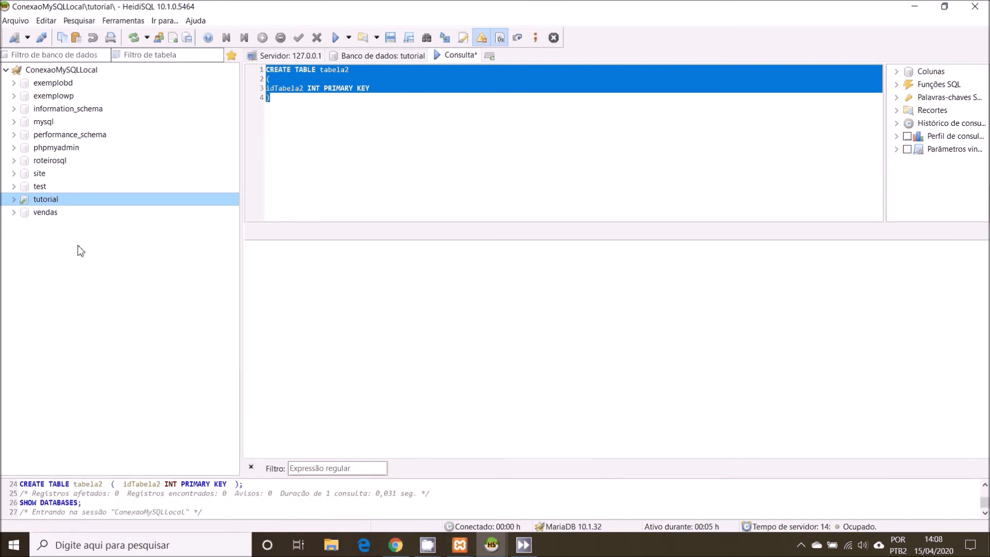
left_click(14, 199)
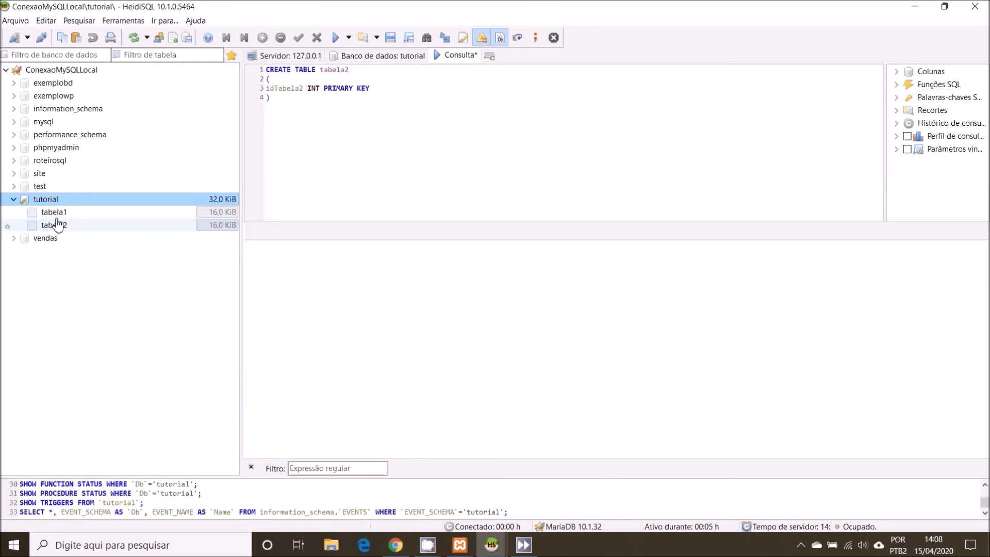